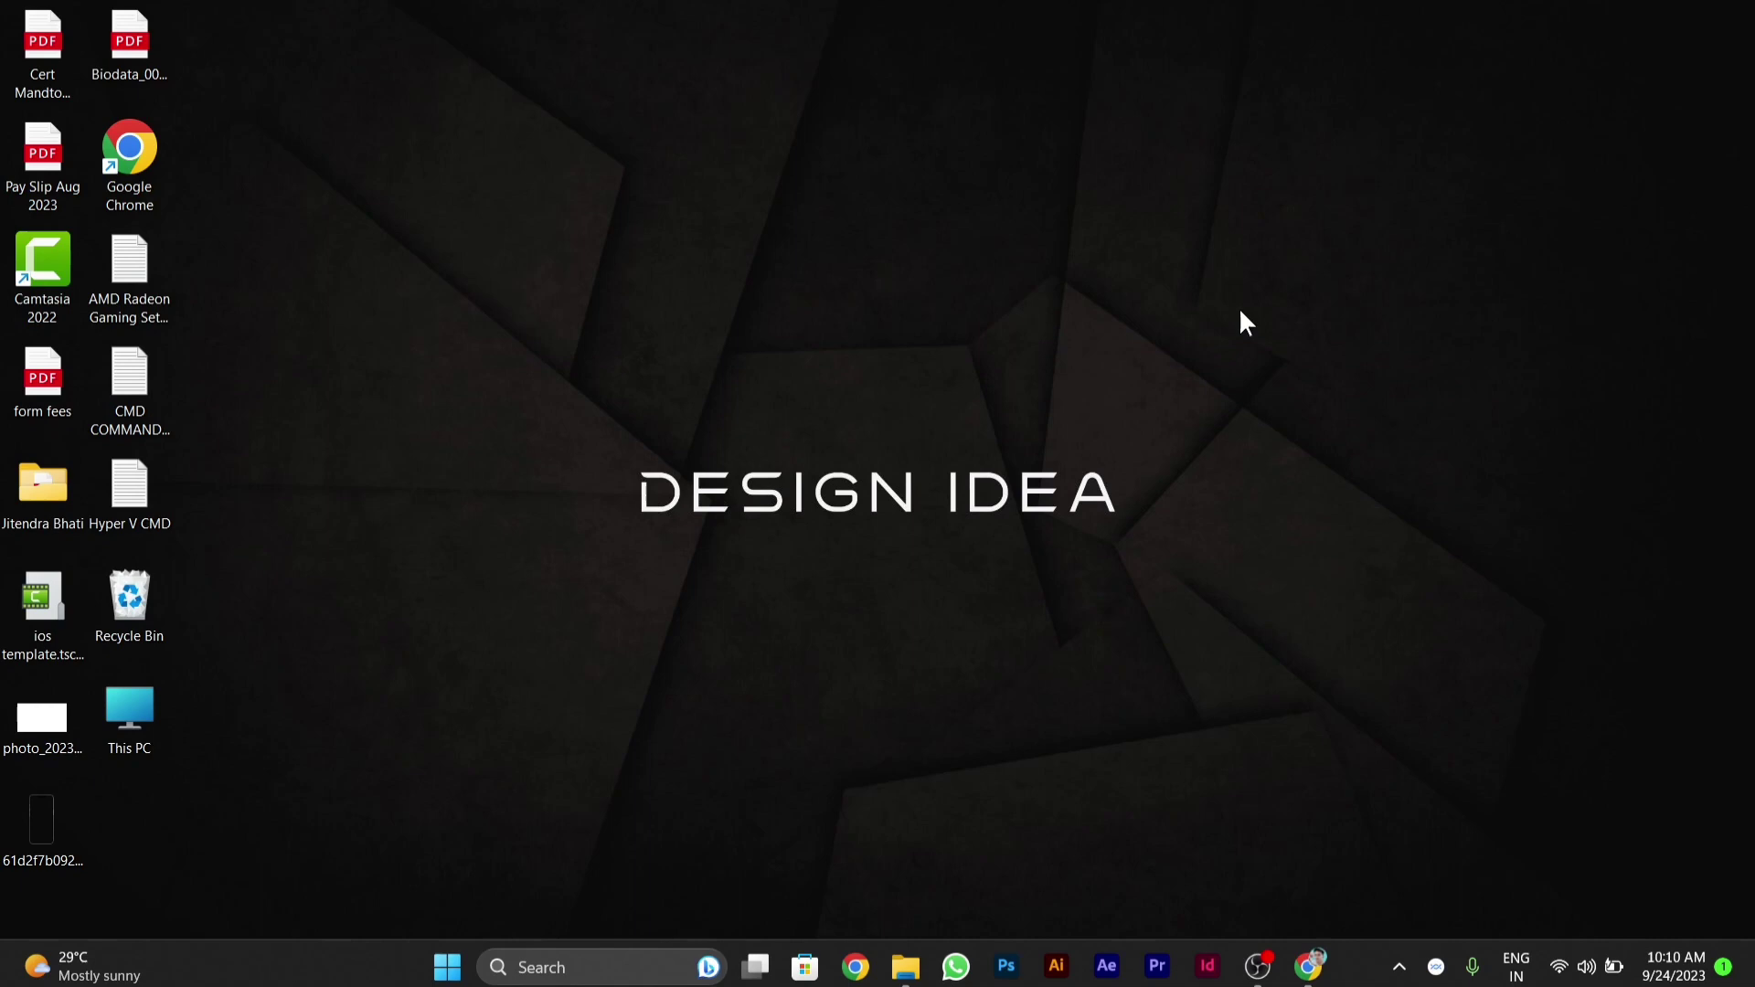
Open This PC, then the Windows (C:) drive listing Program Files, Users and Windows
double_click(148, 727)
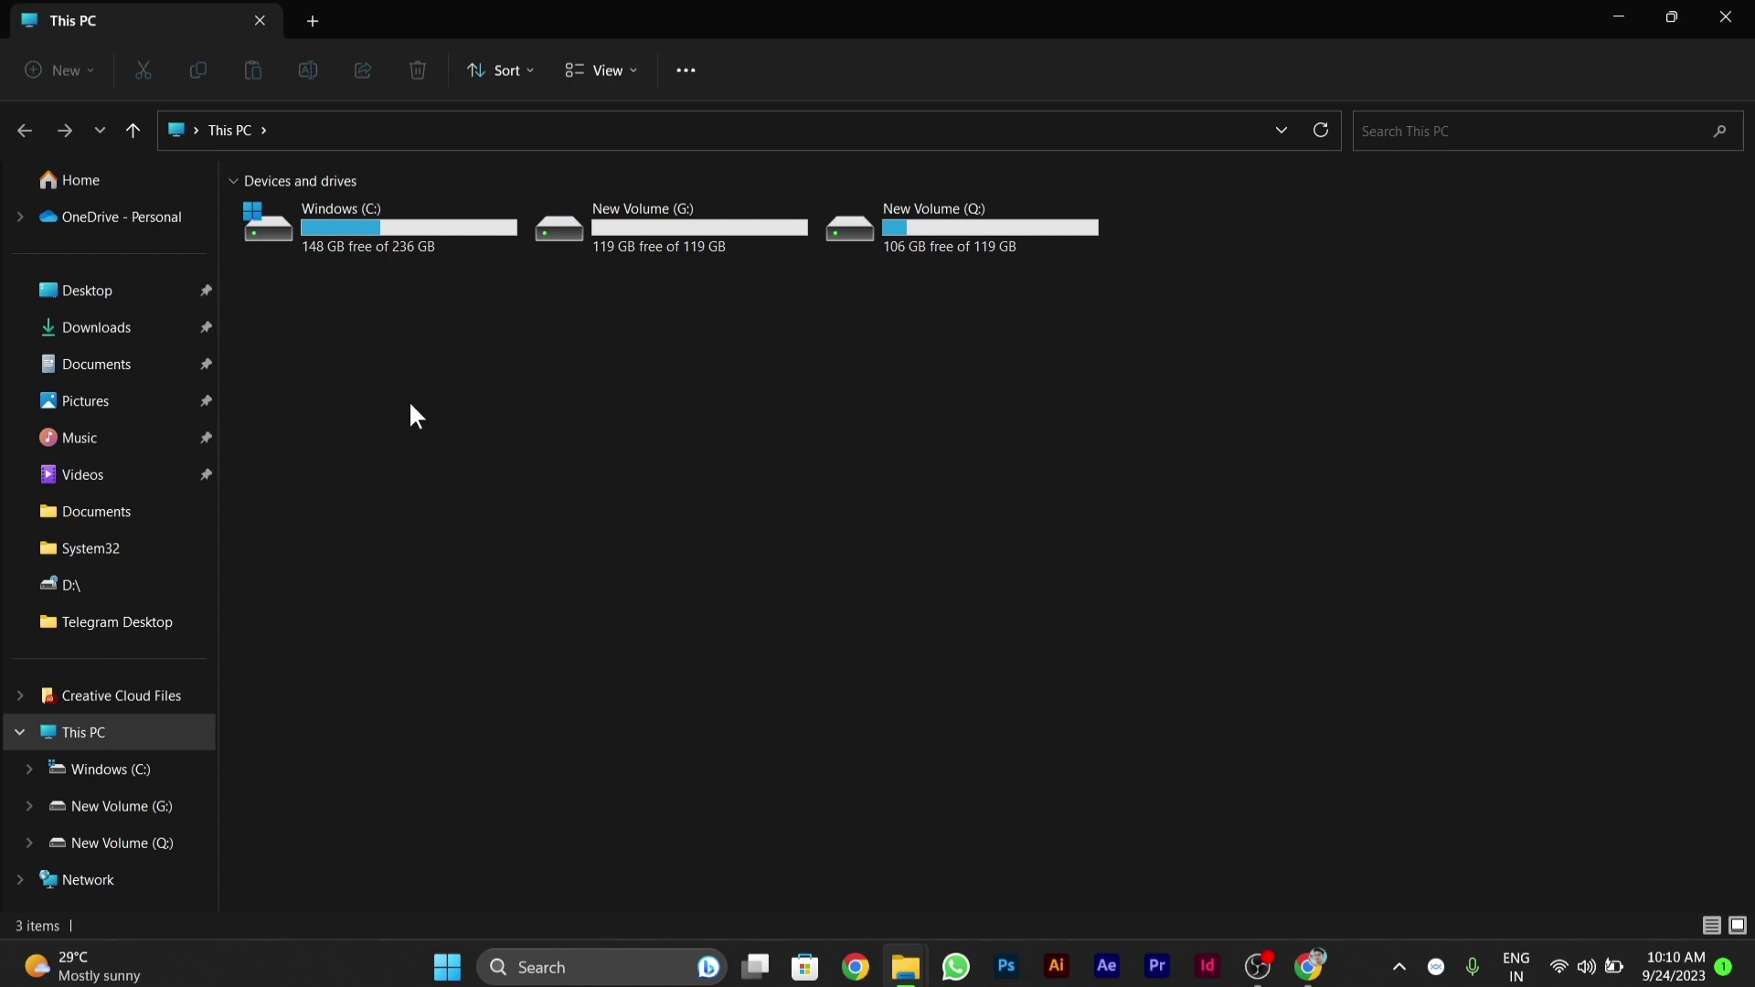
click(323, 231)
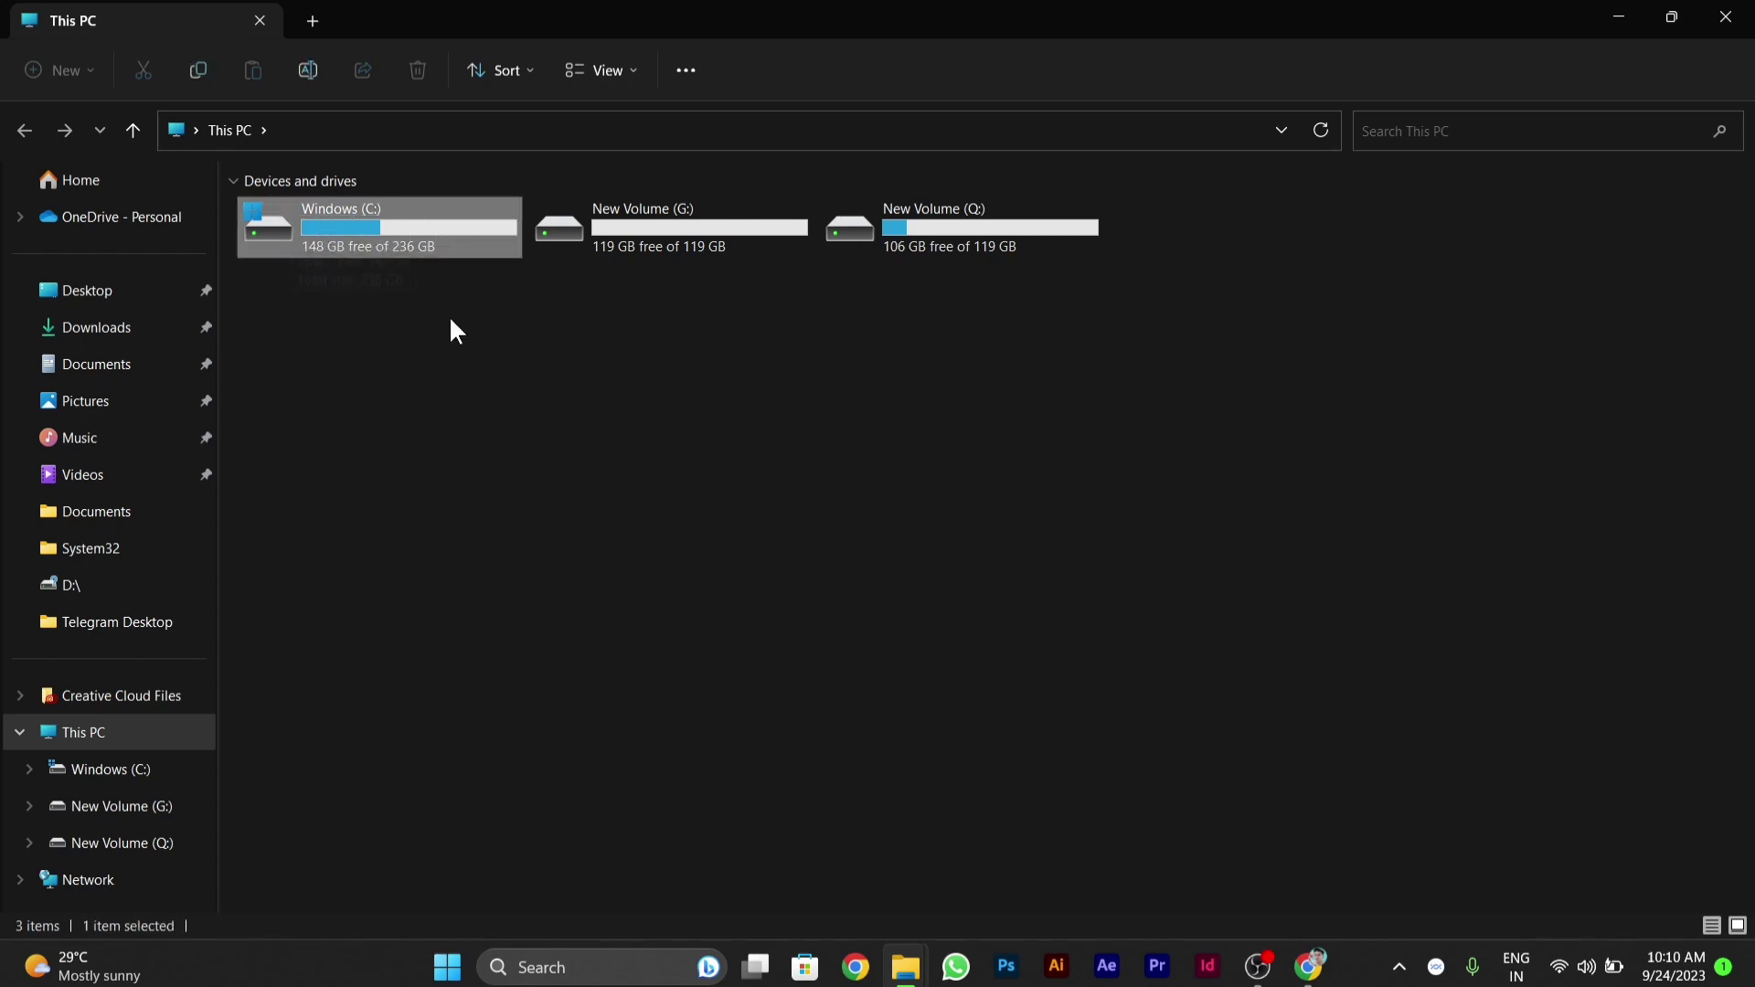
double_click(413, 230)
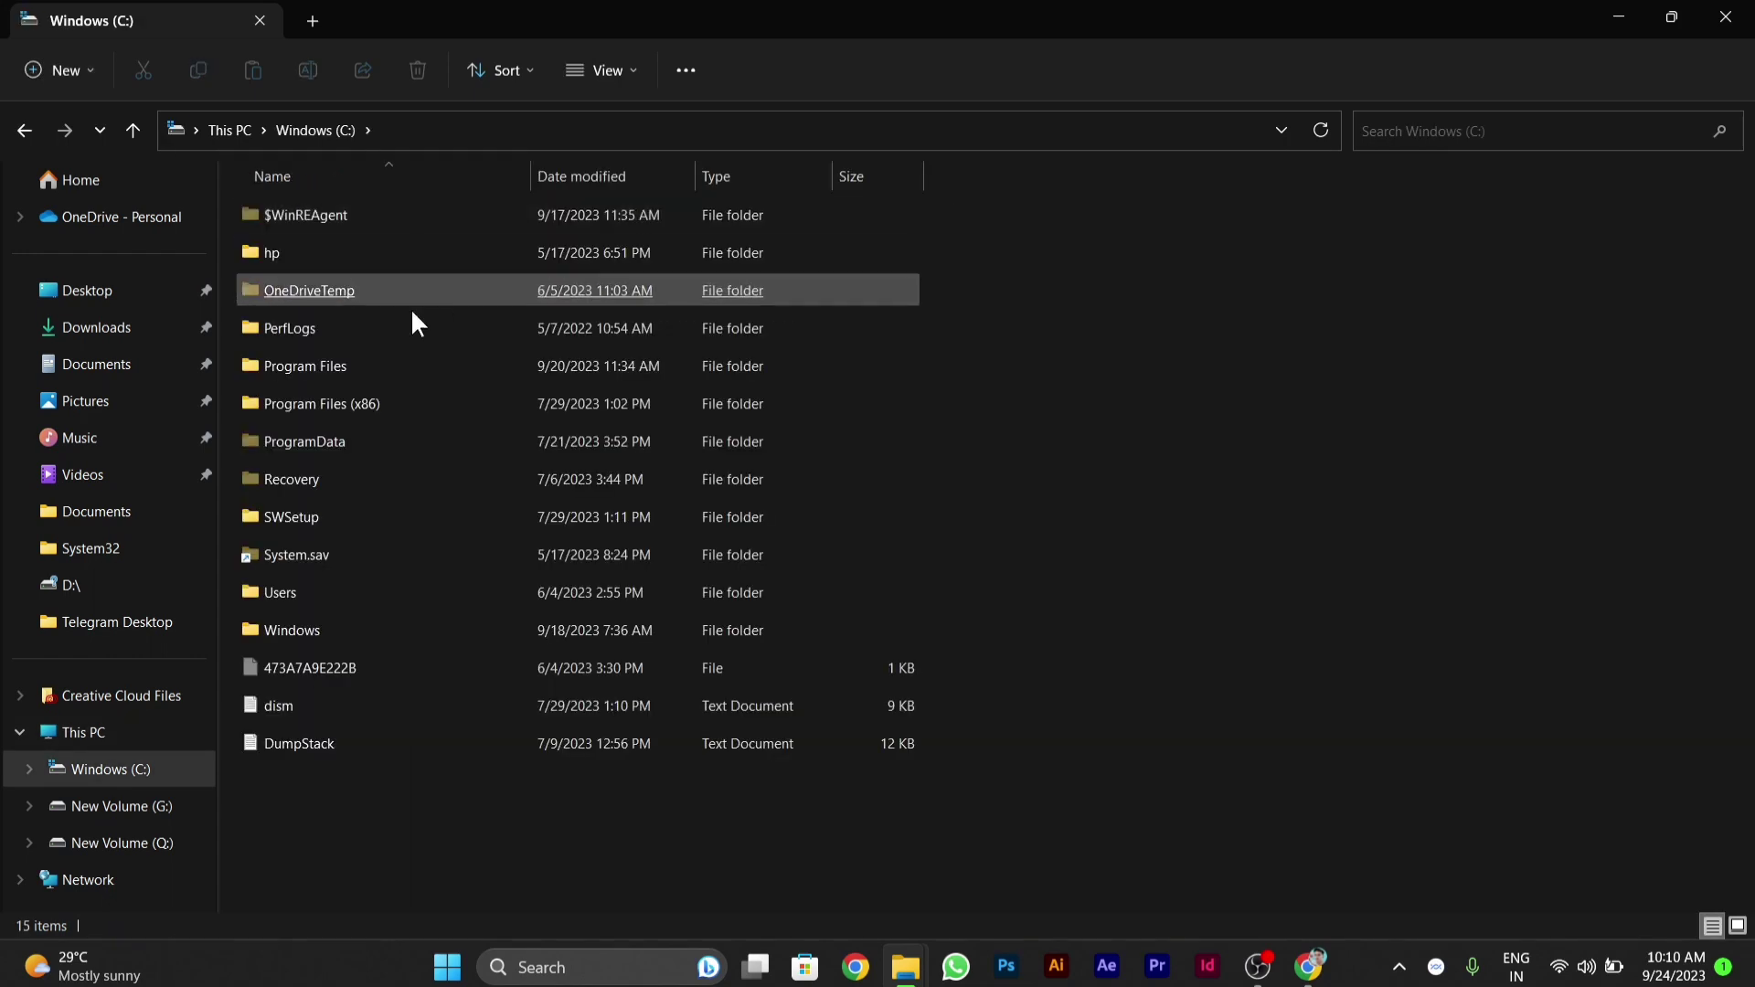
click(391, 523)
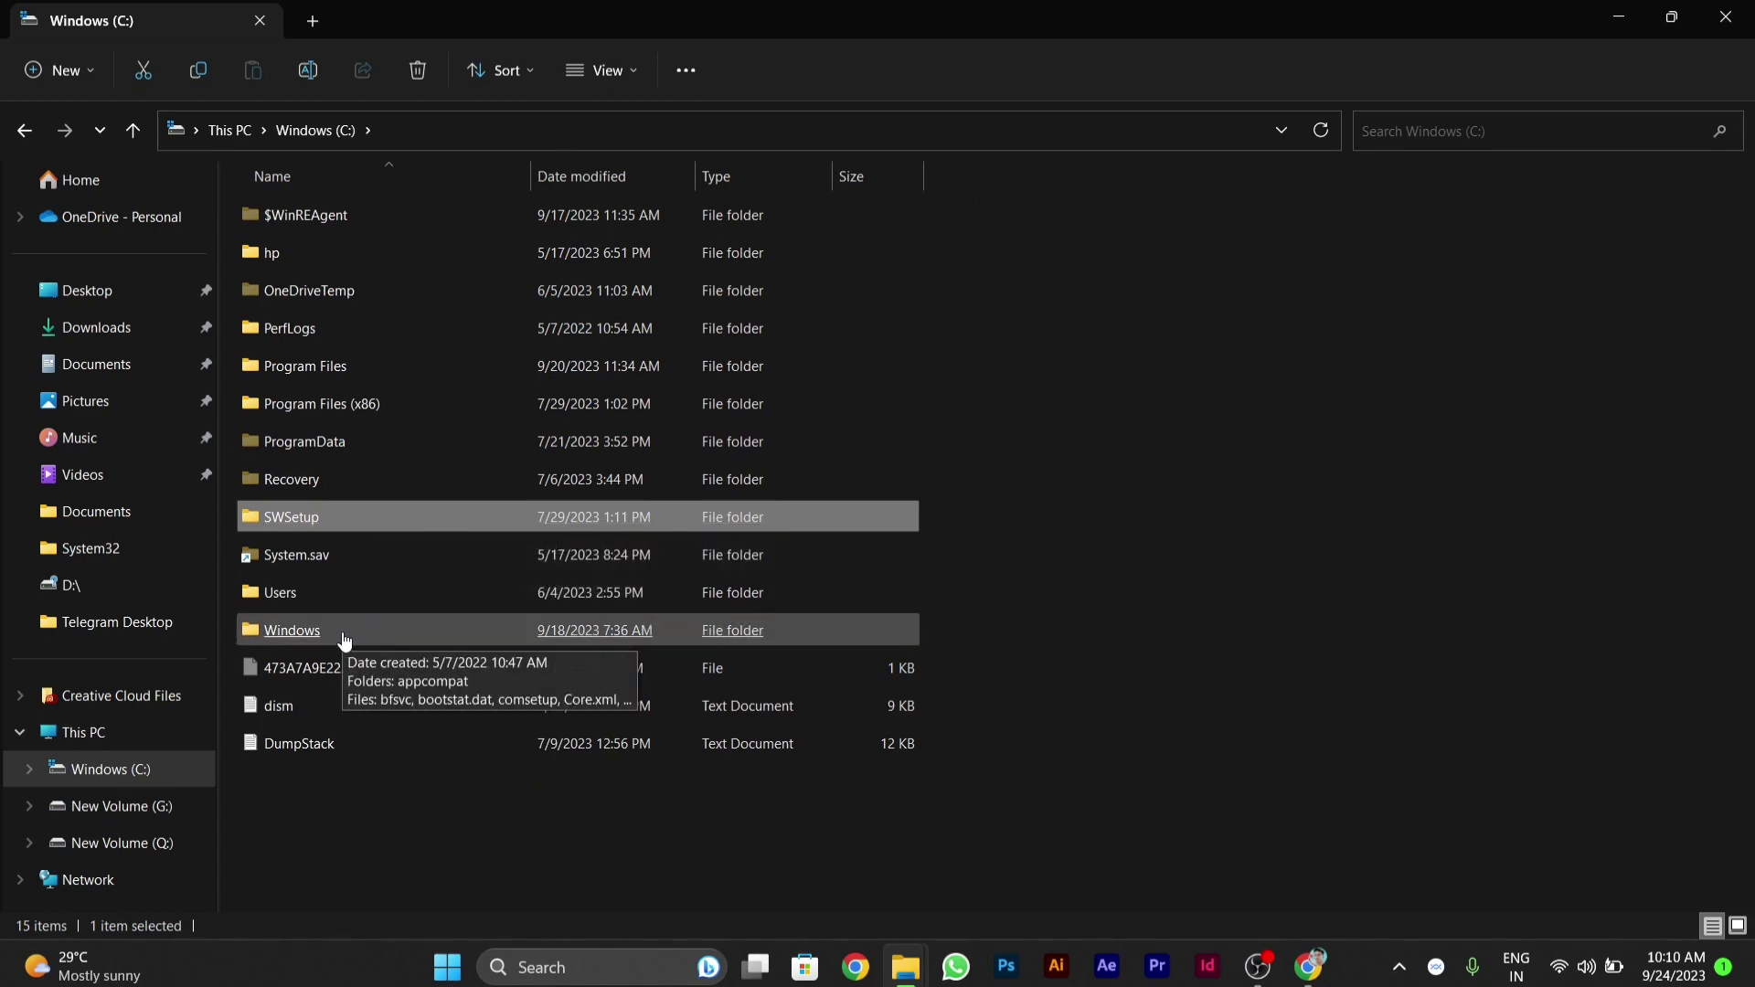
Open C:\Windows and select the SoftwareDistribution folder among its 117 items
double_click(344, 631)
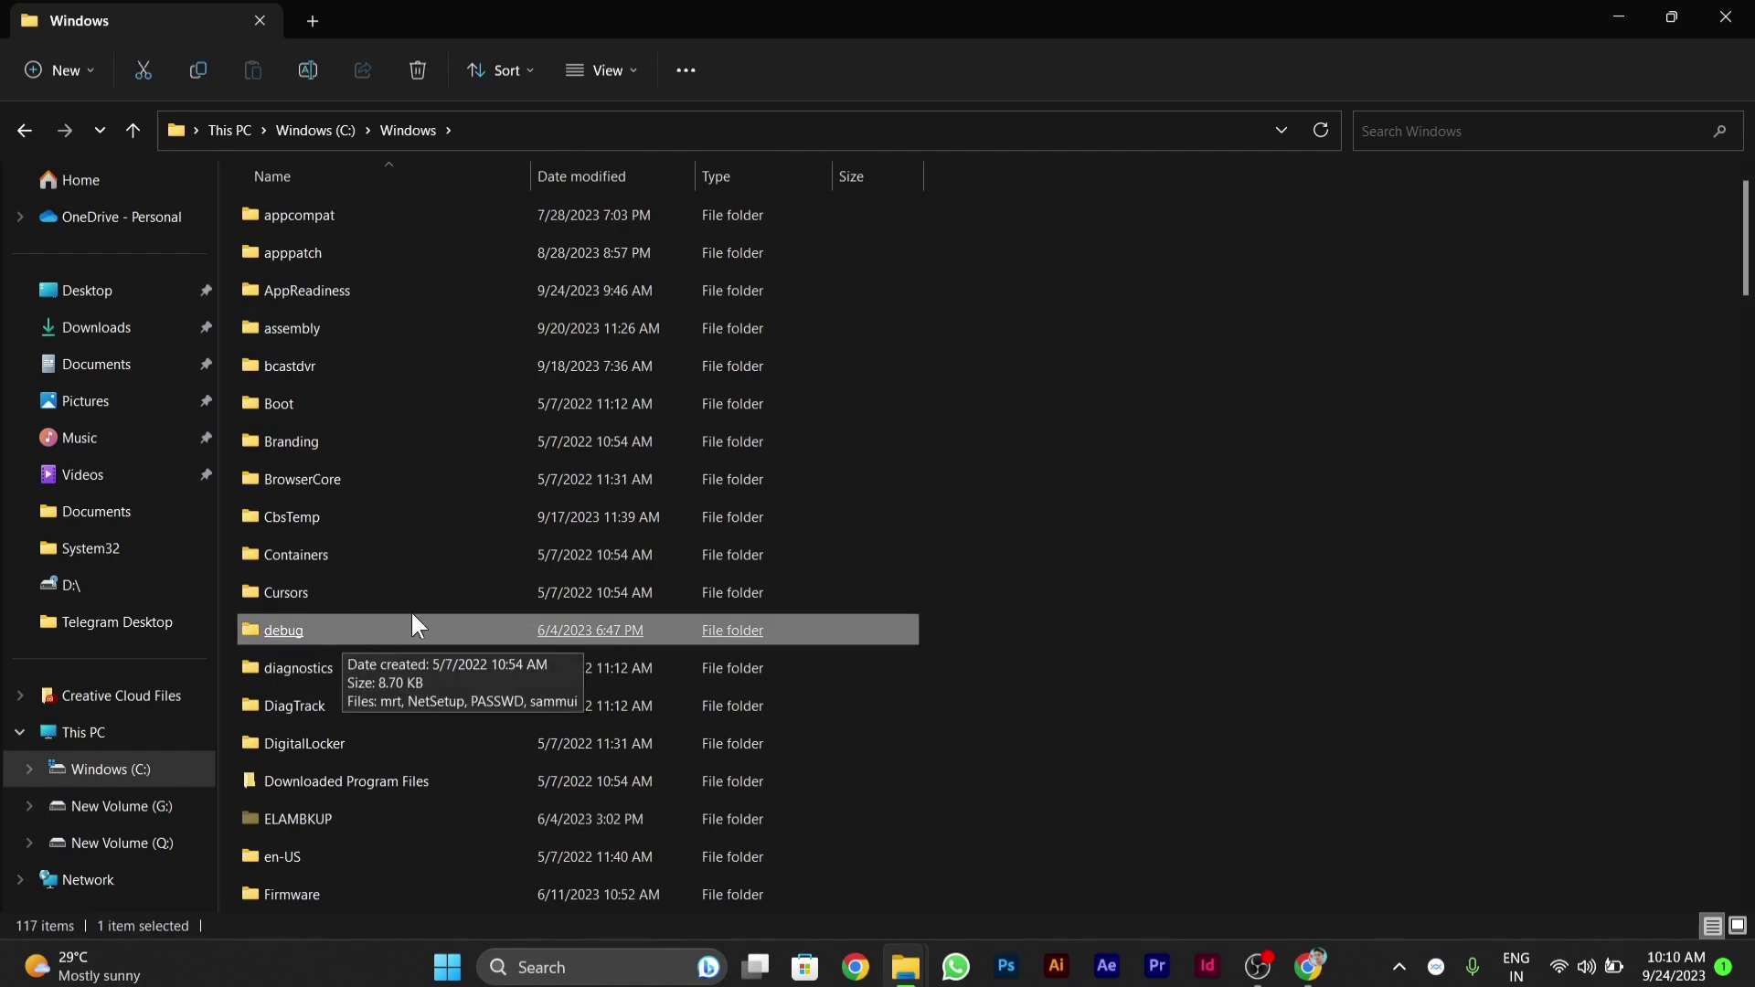
scroll(681, 528, down, 1)
scroll(681, 528, down, 1)
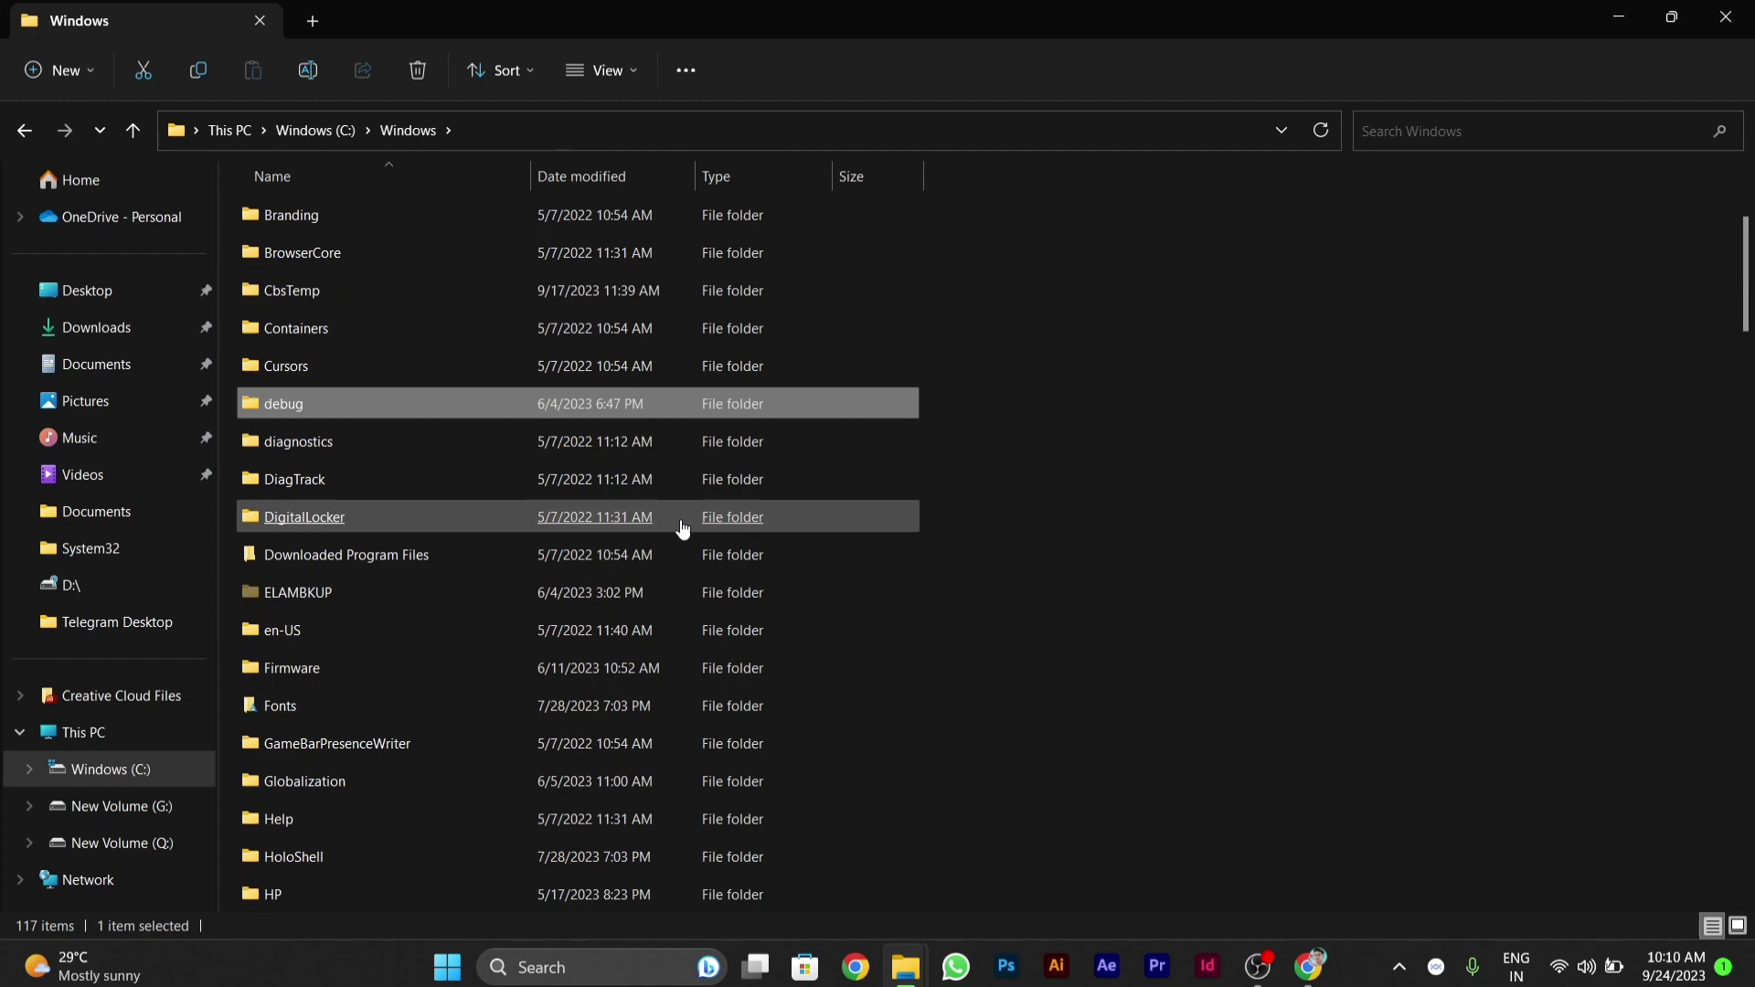
scroll(682, 527, down, 3)
scroll(680, 527, down, 1)
scroll(679, 529, down, 3)
scroll(676, 531, down, 3)
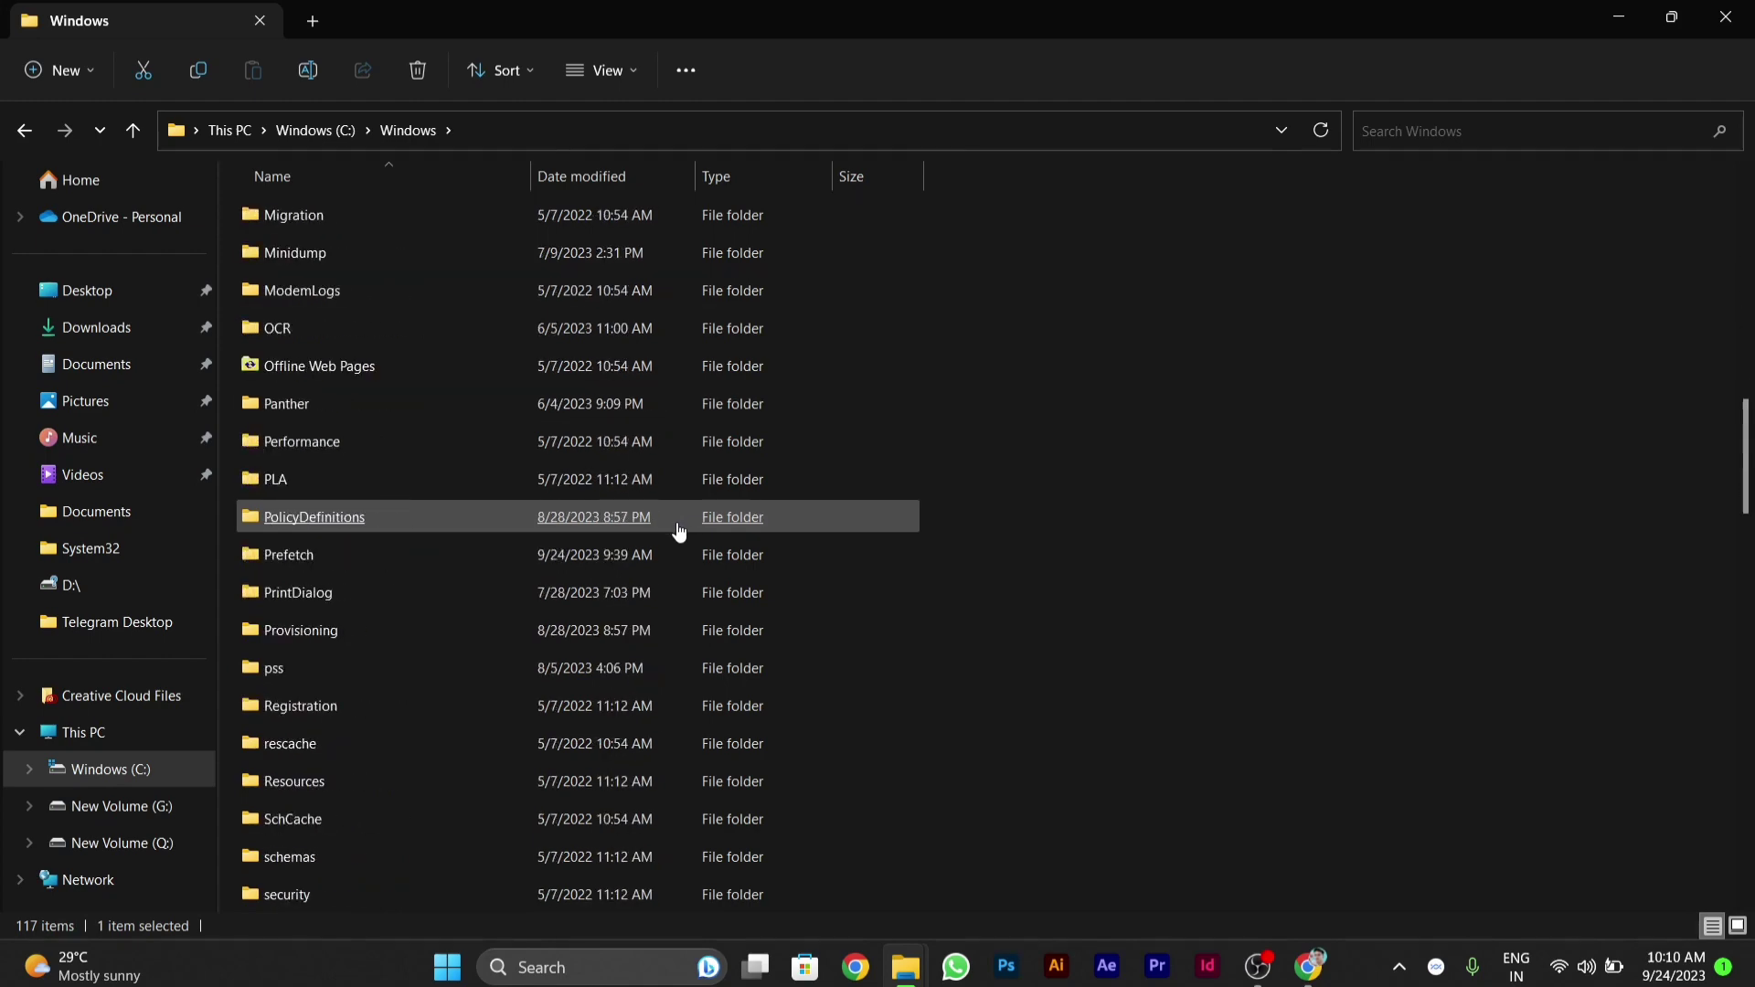
scroll(675, 530, down, 5)
scroll(676, 531, down, 1)
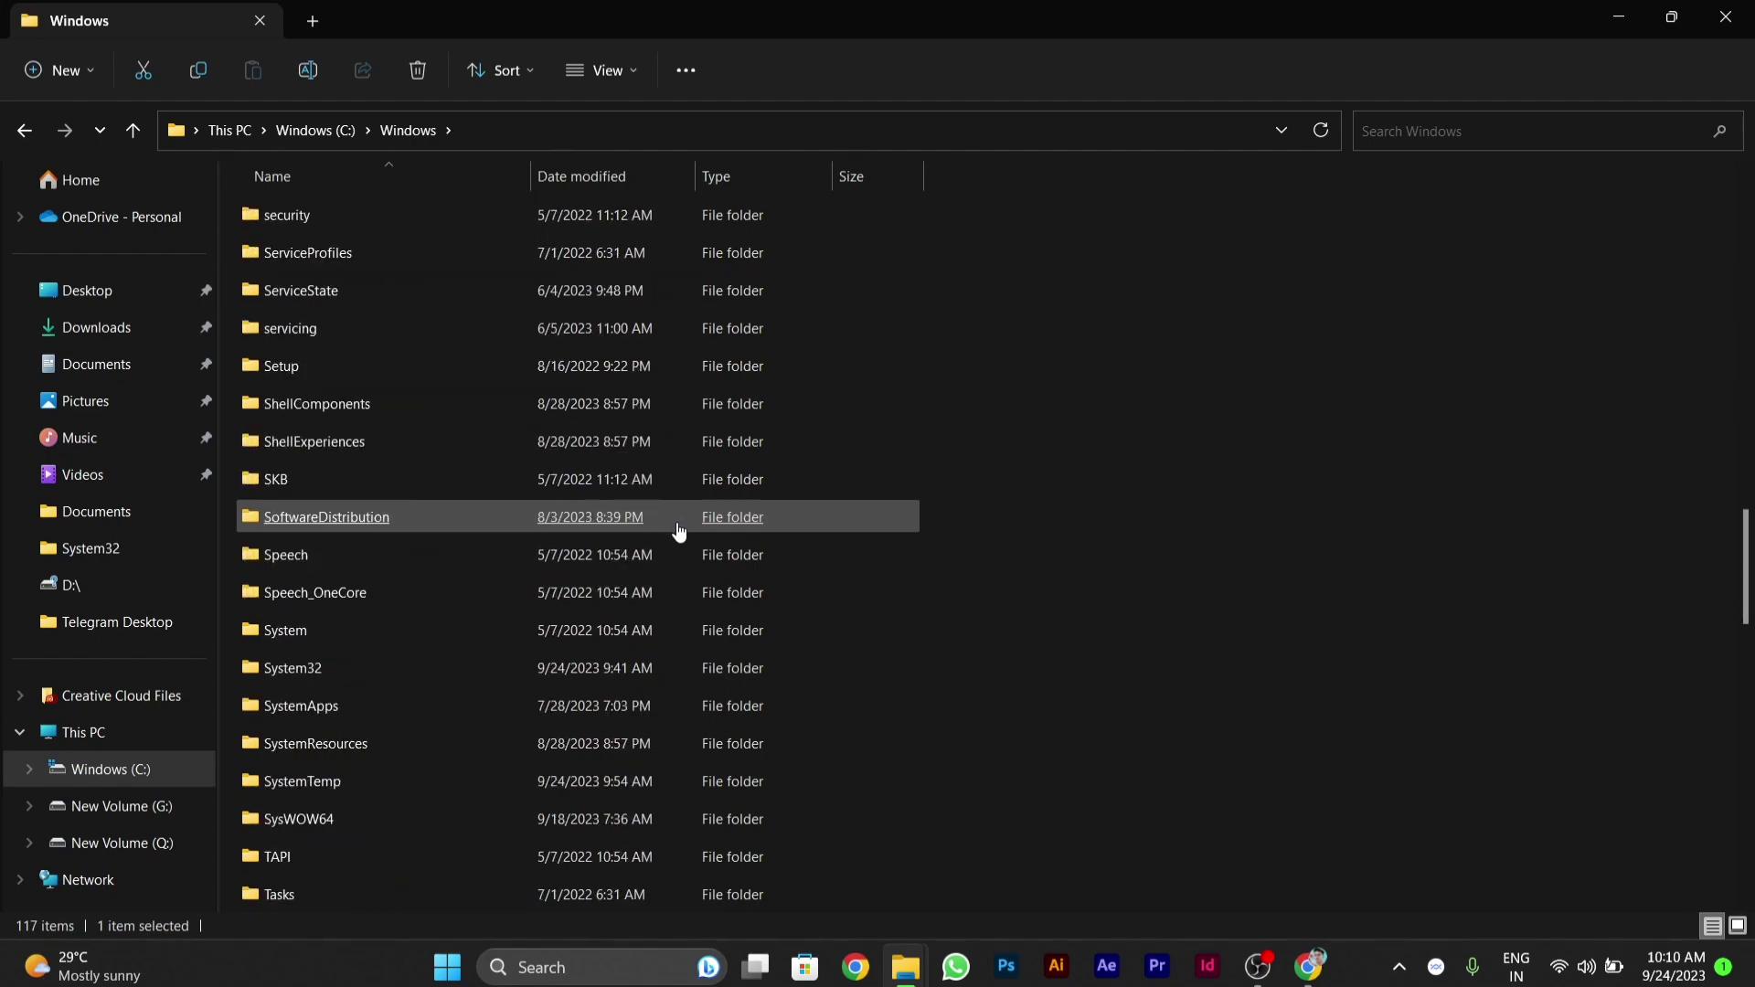
click(338, 530)
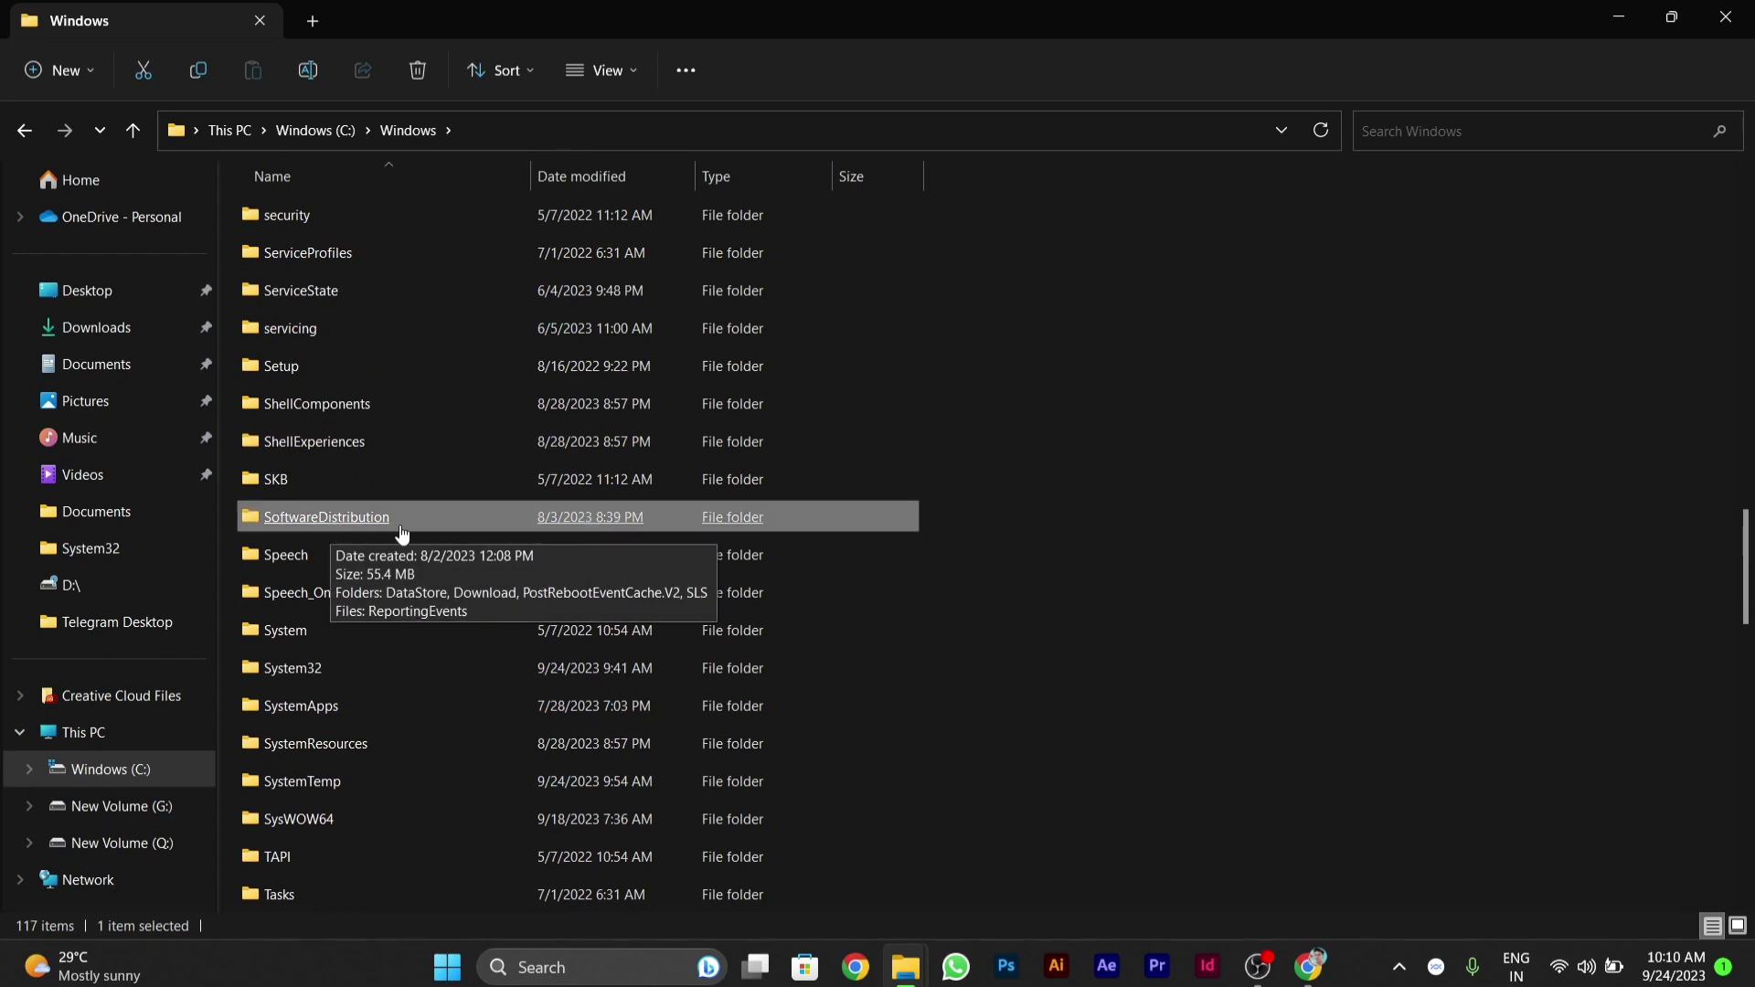
Open SoftwareDistribution and select its Download folder
double_click(402, 534)
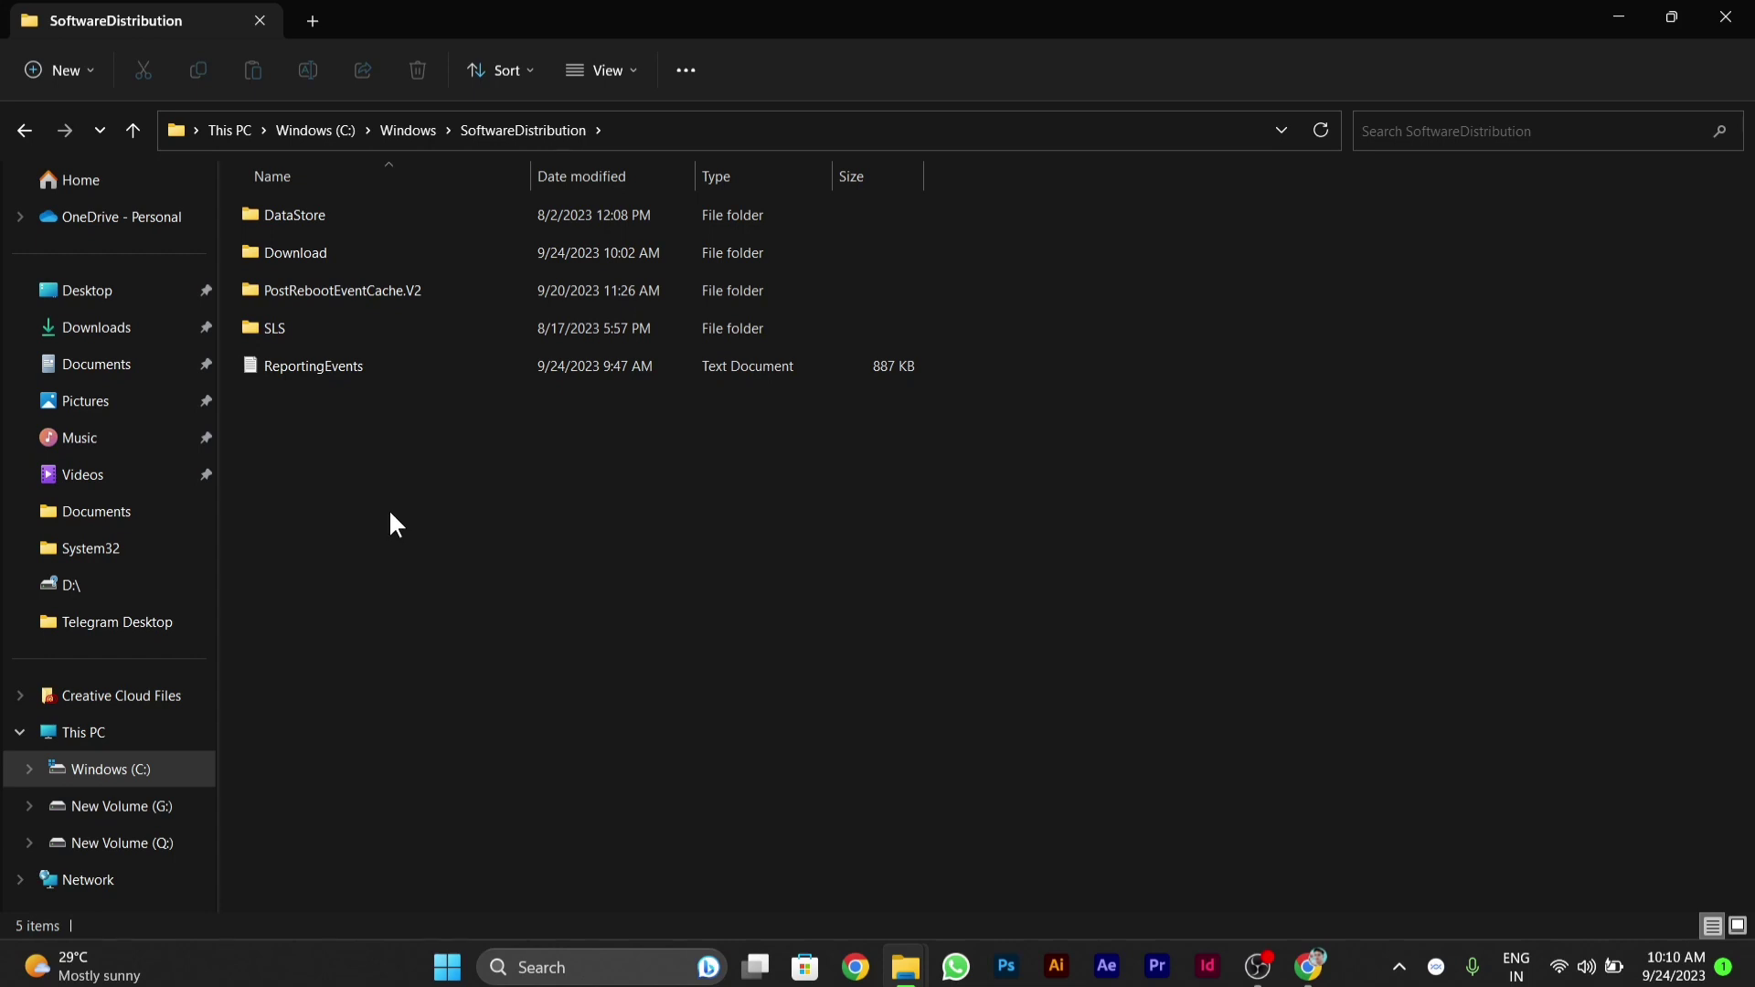
click(408, 249)
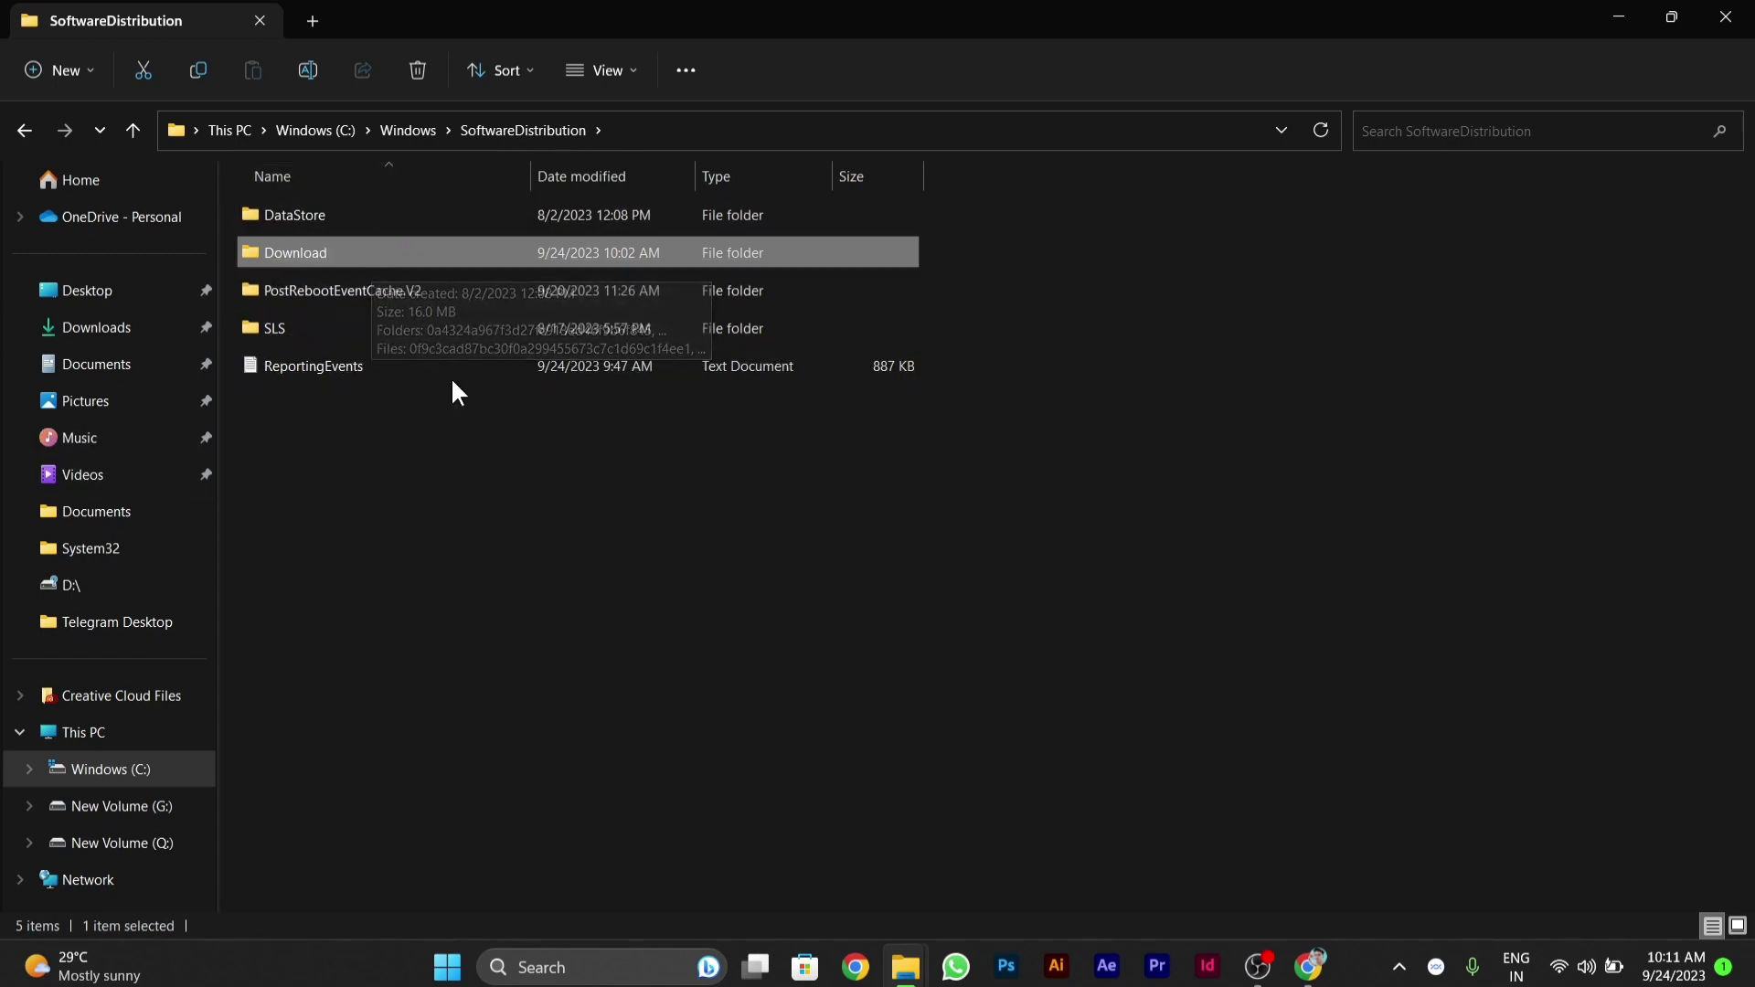
Open Download to view its 22 hash-named update cache items, leaving nothing selected
double_click(360, 255)
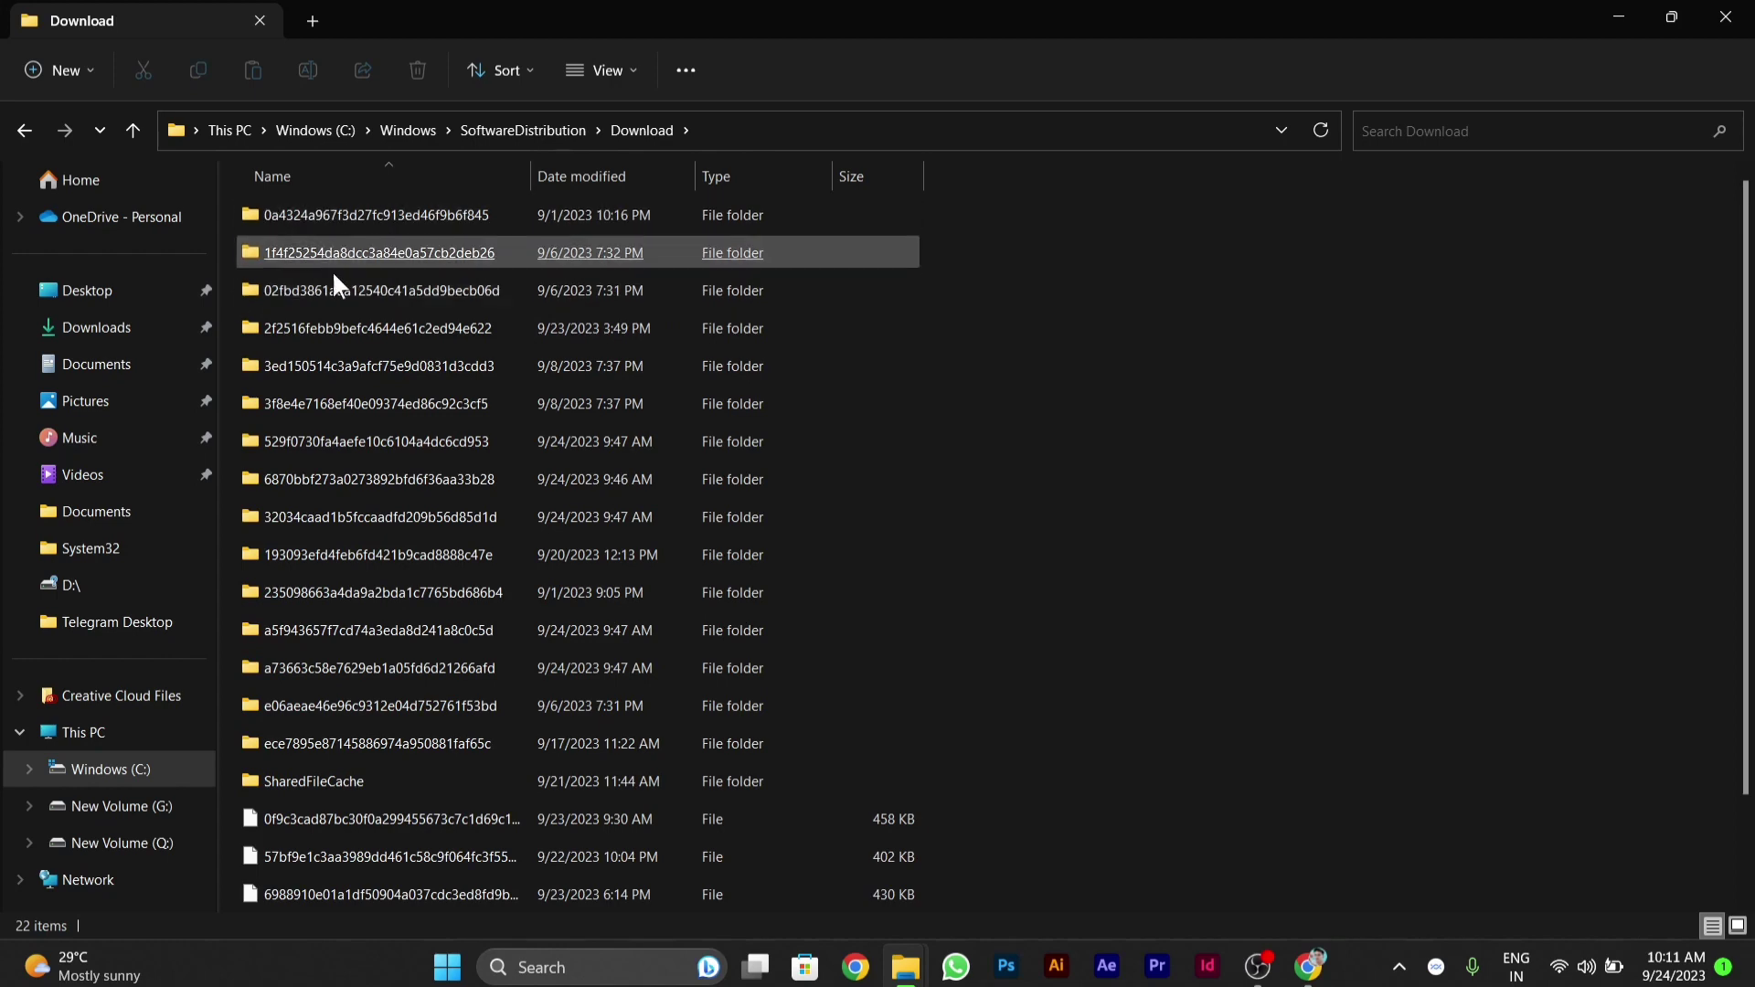
scroll(507, 562, down, 1)
click(508, 563)
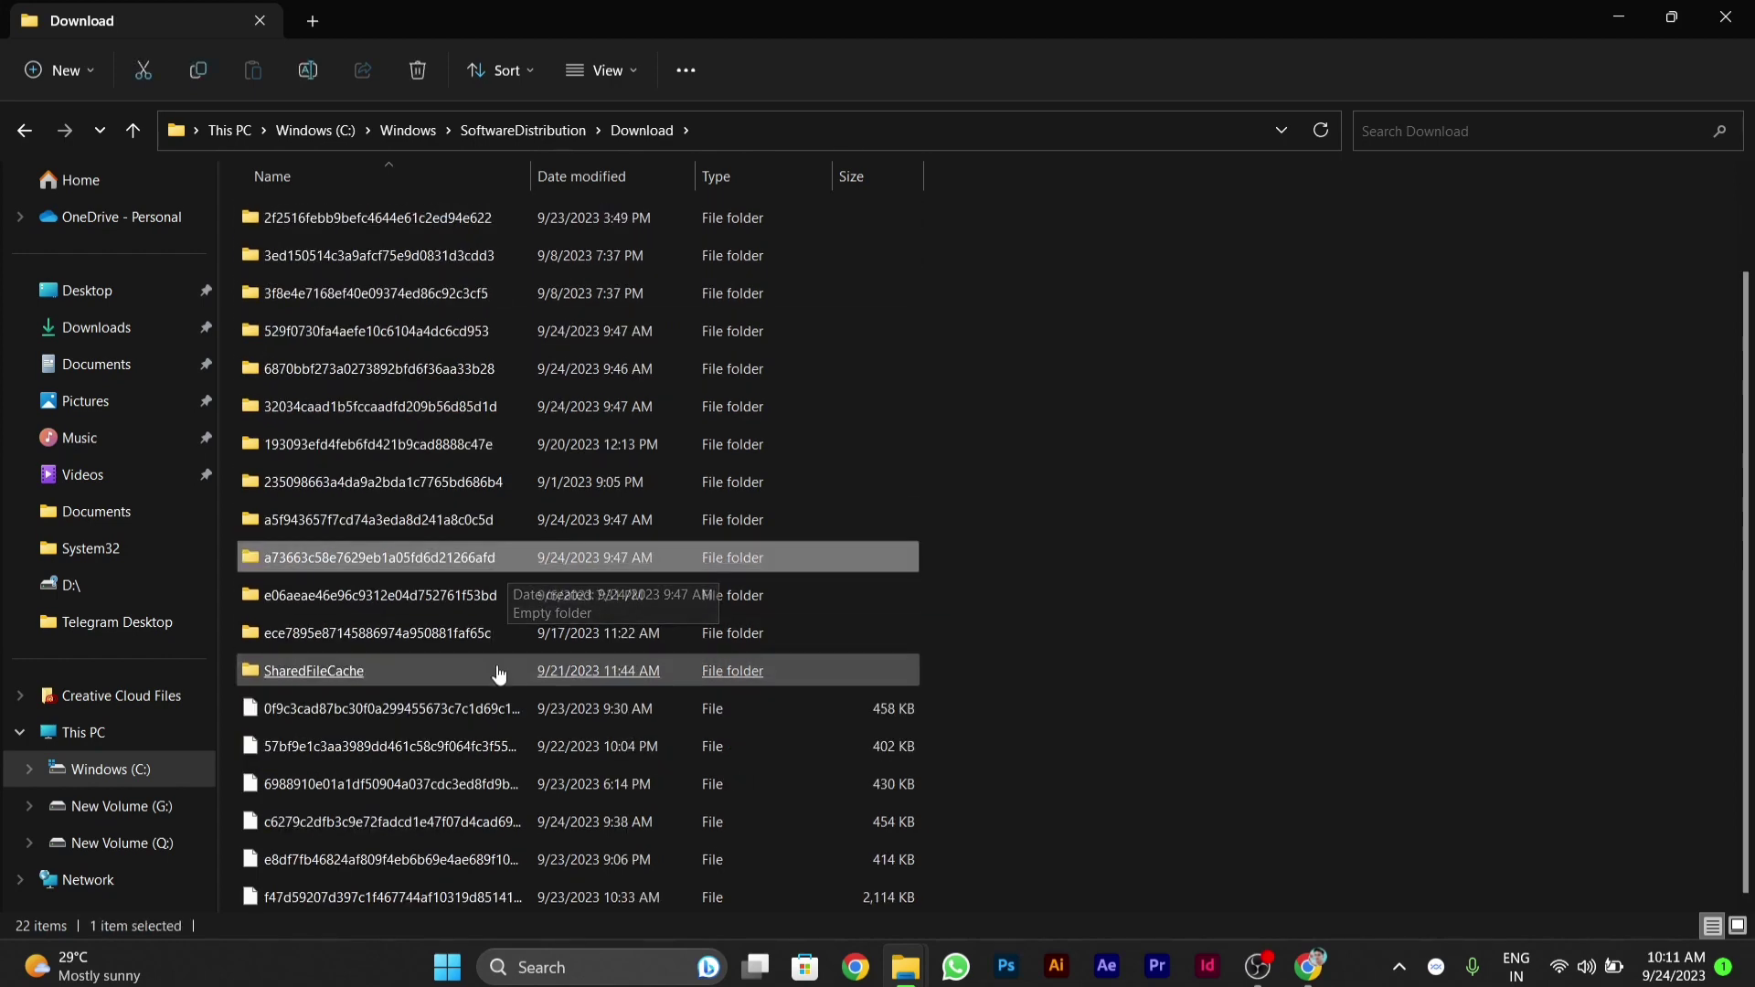
scroll(802, 863, up, 1)
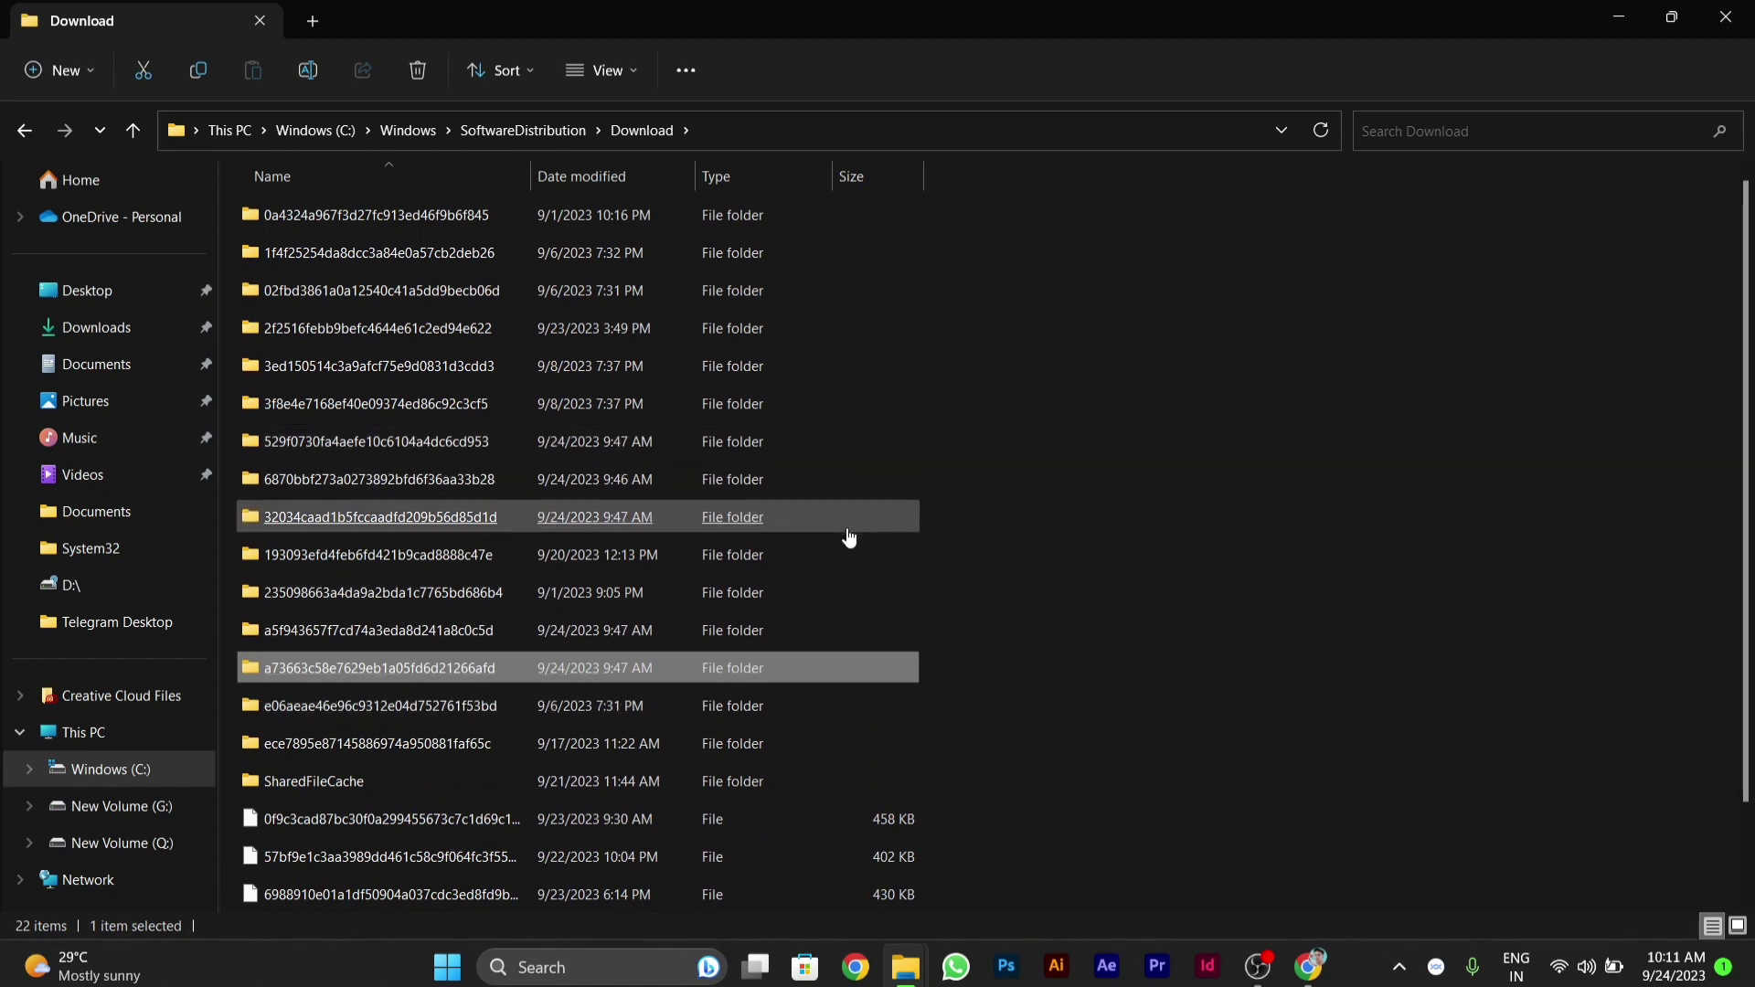
scroll(845, 537, down, 1)
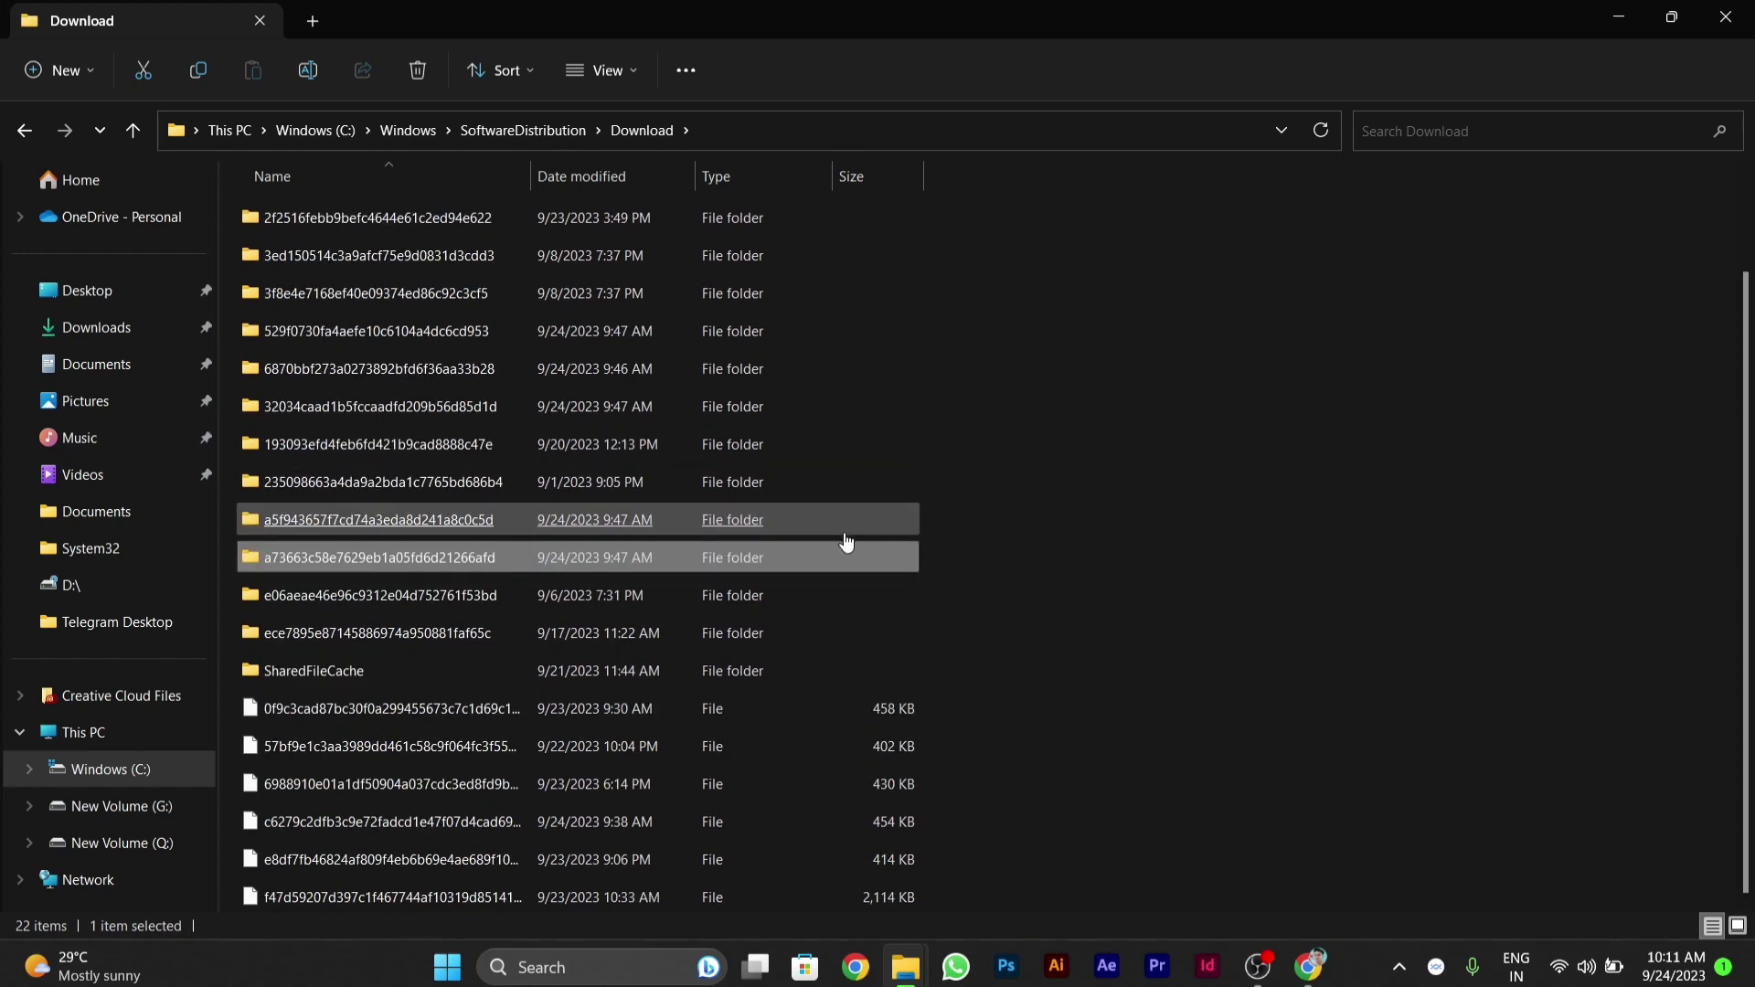
click(1134, 640)
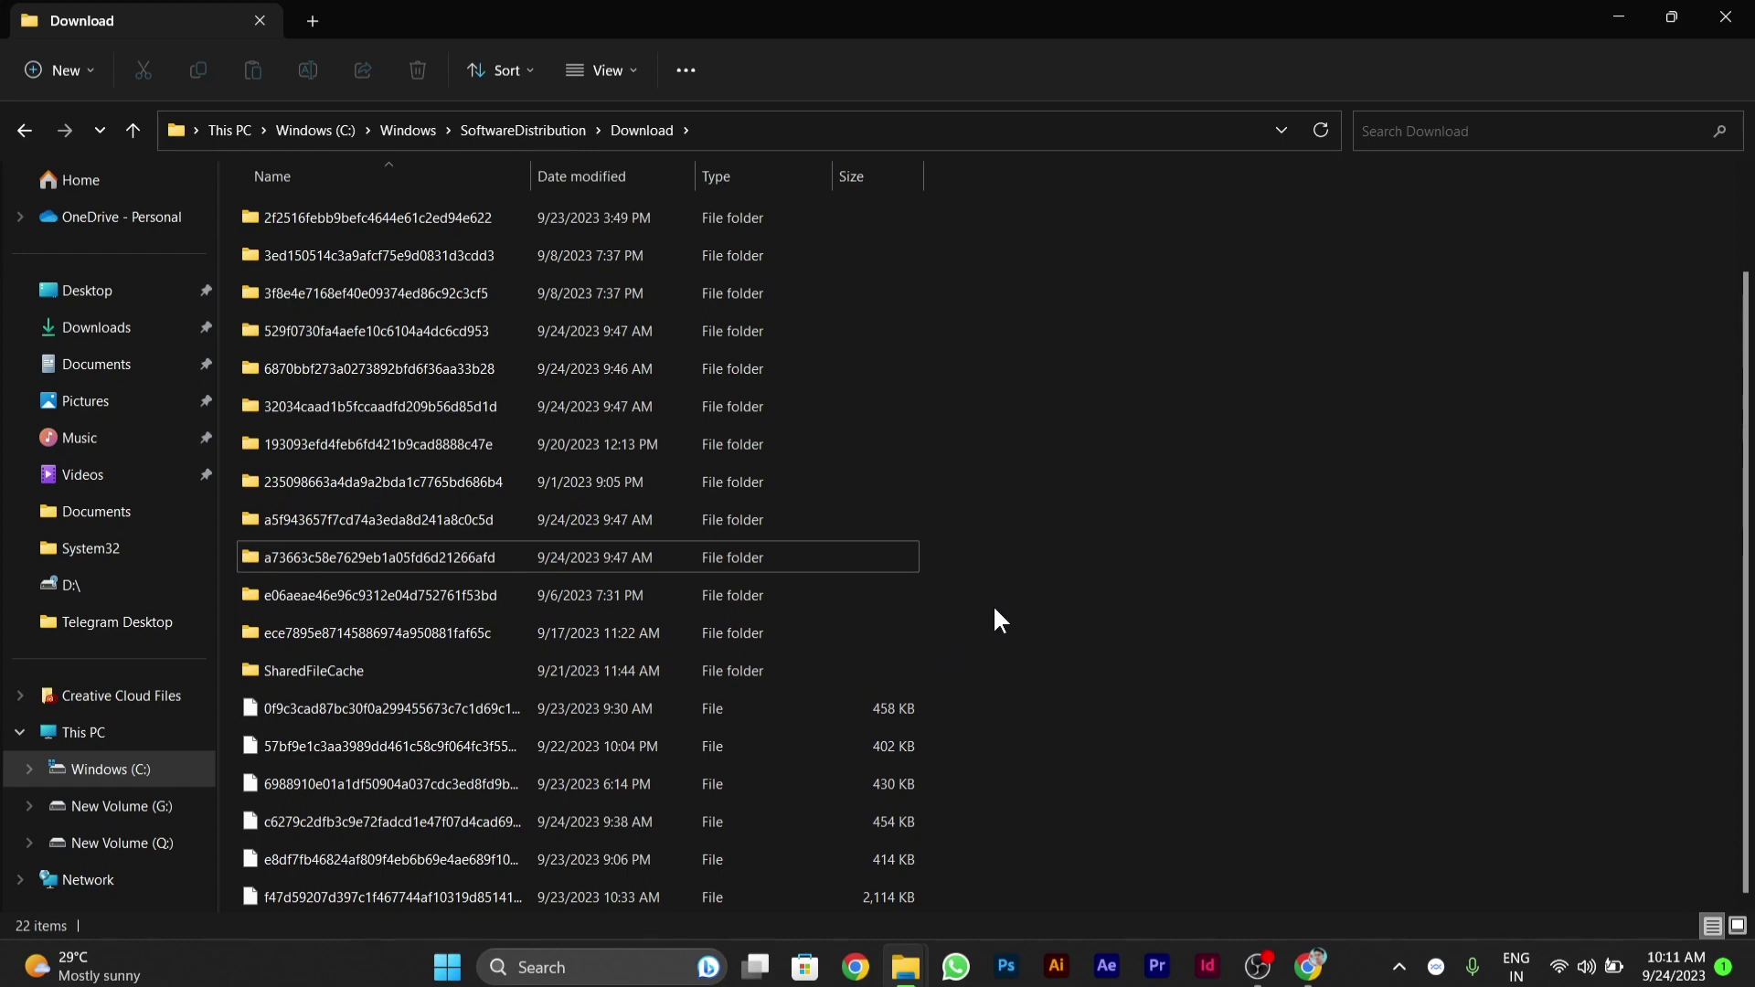
scroll(992, 608, up, 1)
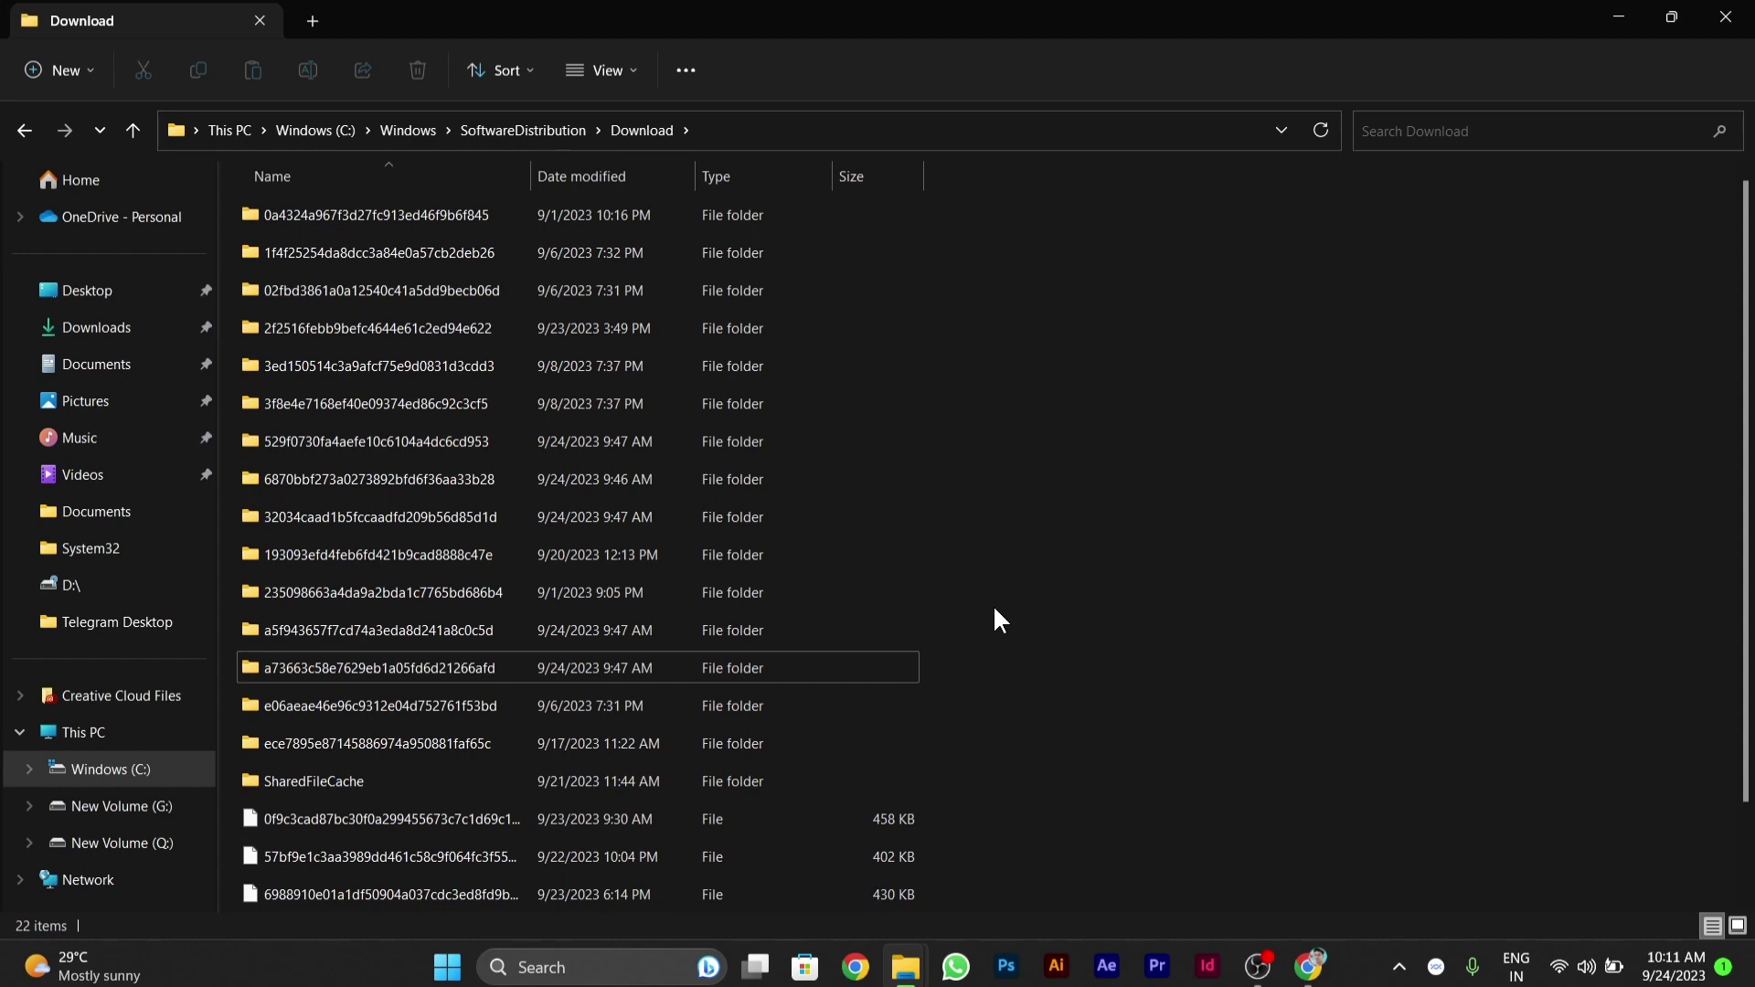